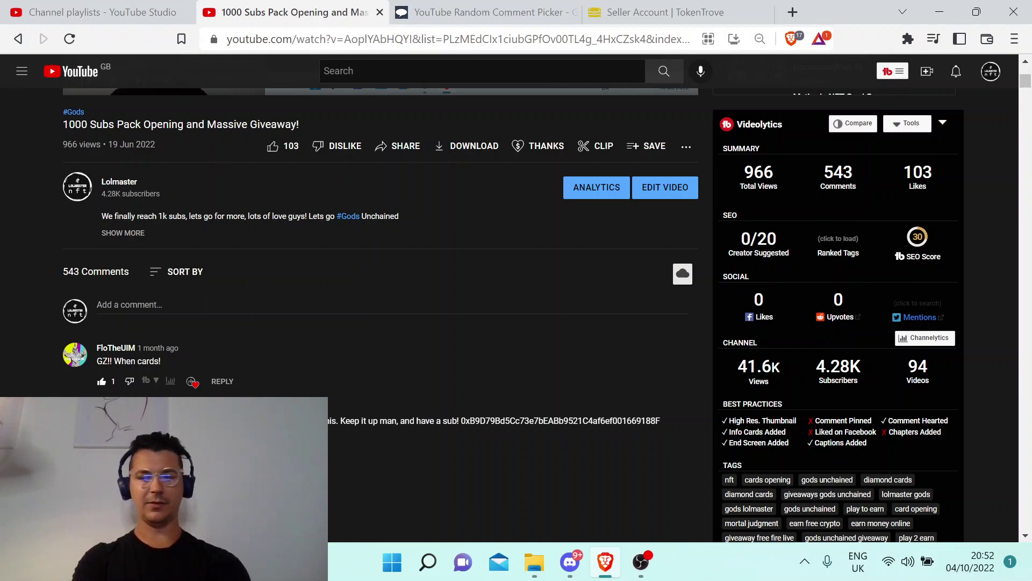
Leave the giveaway video and bring up the TokenTrove Gods Unchained card collection.
left_click_drag(60, 347, 564, 344)
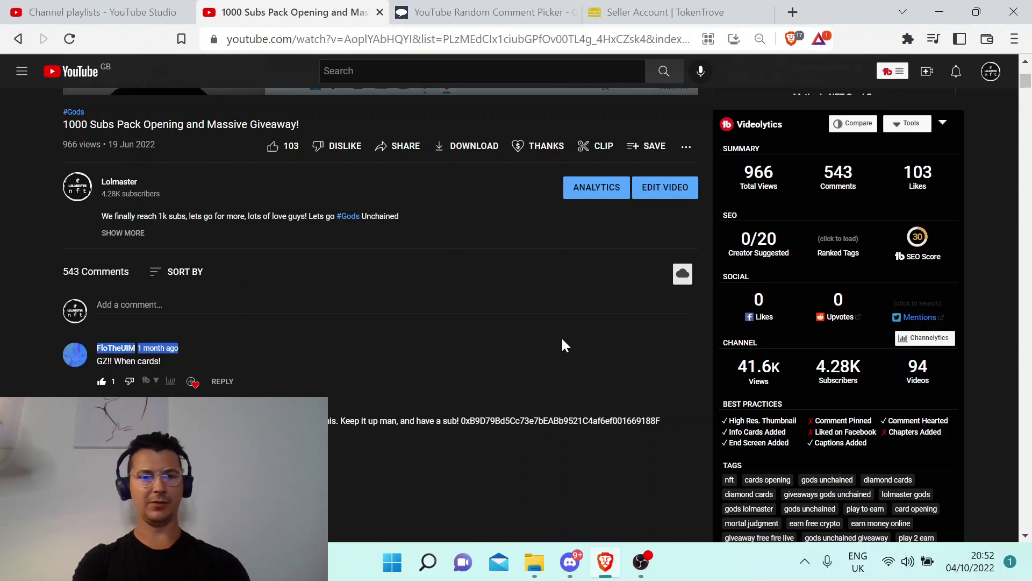
left_click(554, 351)
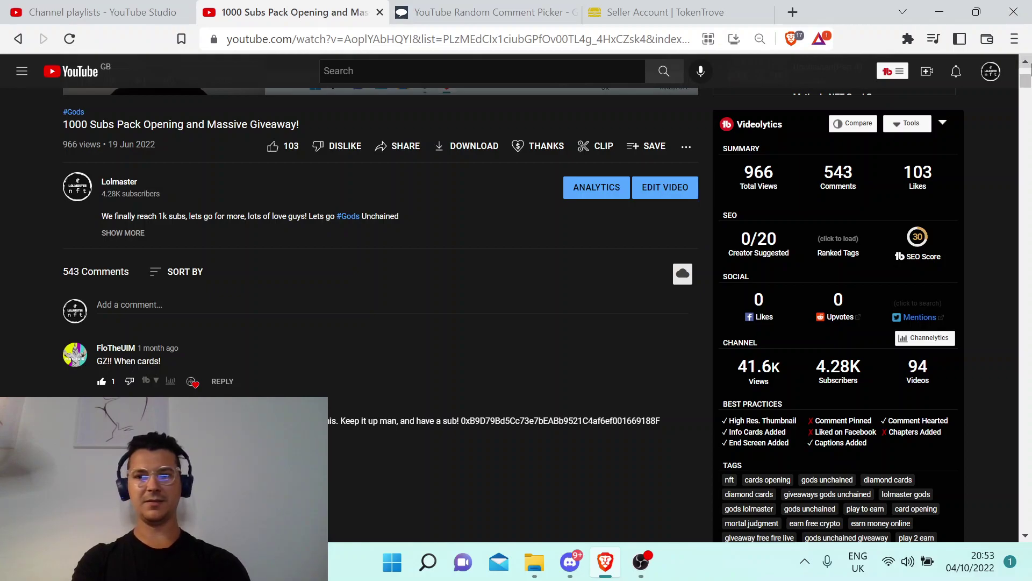
right_click(1026, 64)
left_click(470, 241)
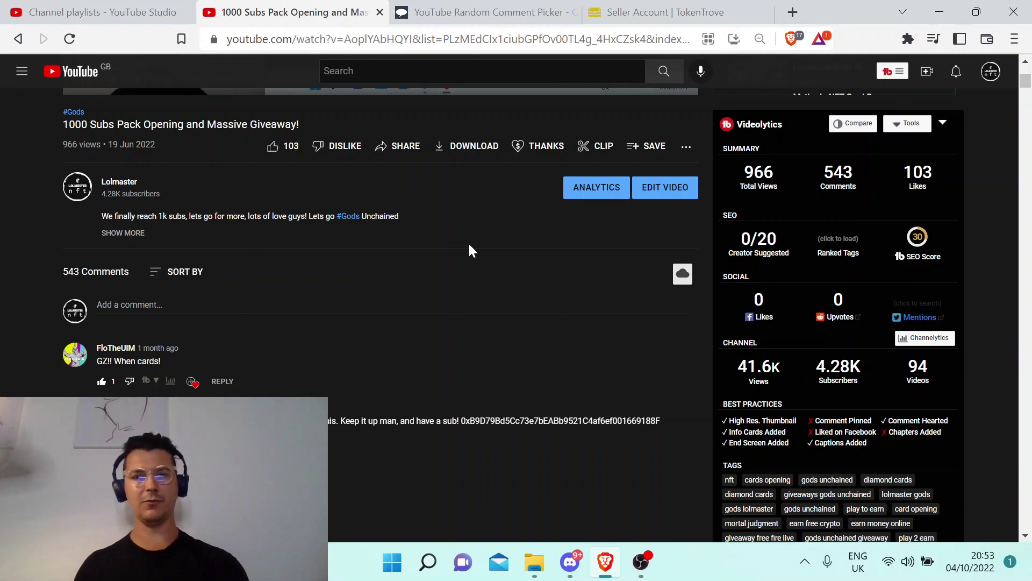
left_click_drag(1027, 86, 1028, 86)
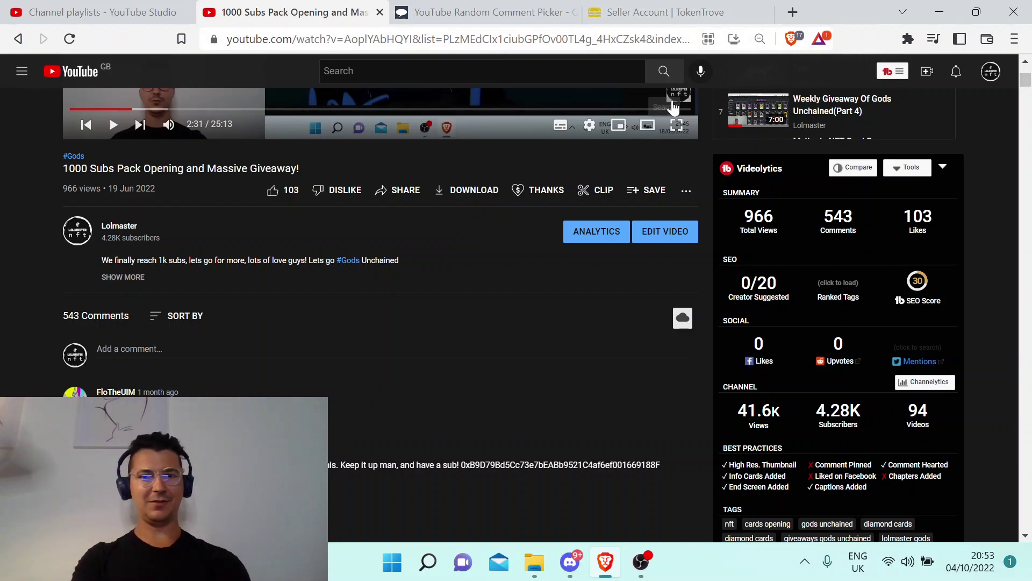
left_click(633, 6)
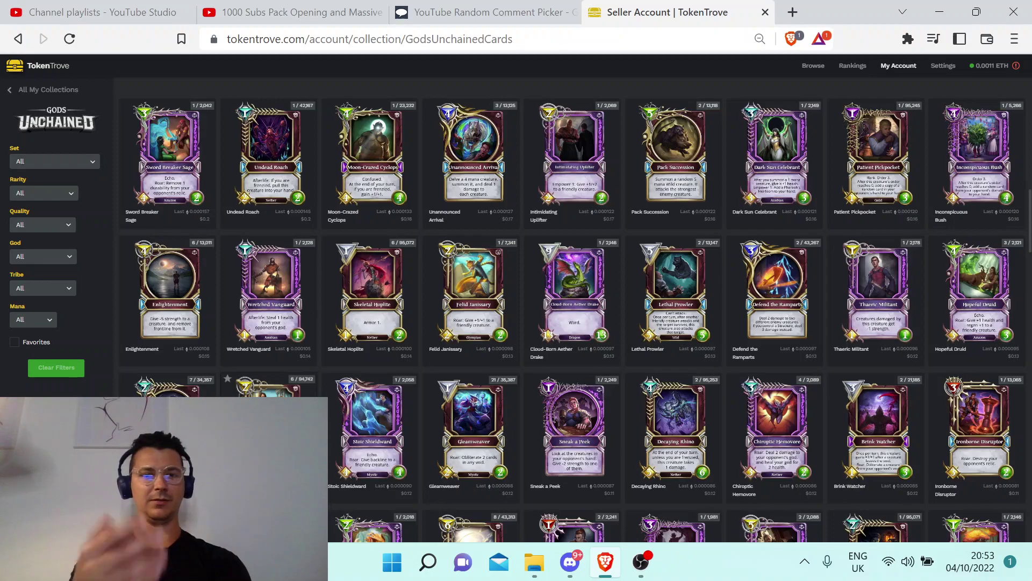
Check a card's price, then go to the YouTube Random Comment Picker with 242 comments loaded.
mouse_move(427, 336)
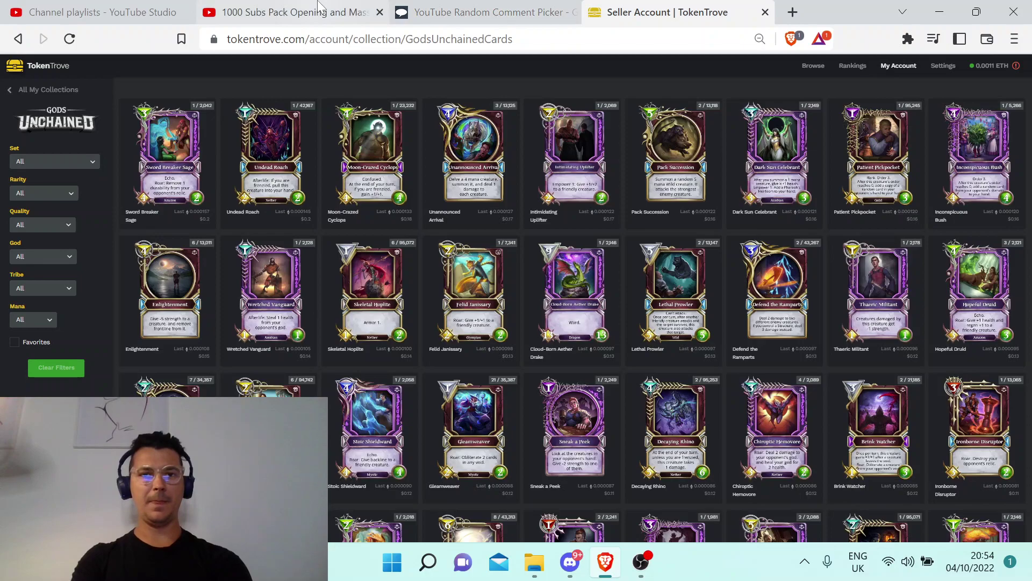
left_click(473, 12)
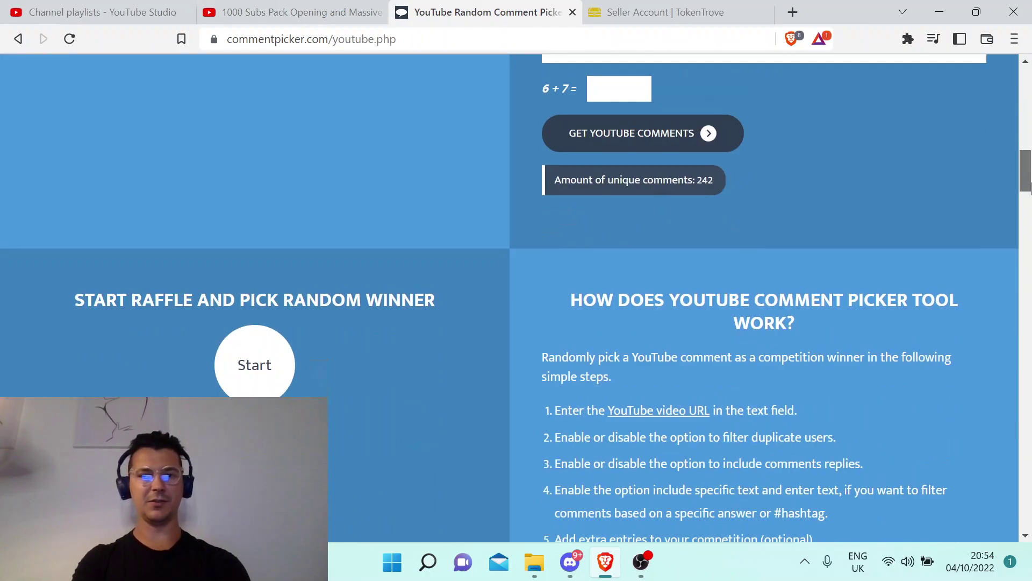
Draw a random winning comment, copy its wallet address, and return to TokenTrove.
scroll(625, 83, "down", 6)
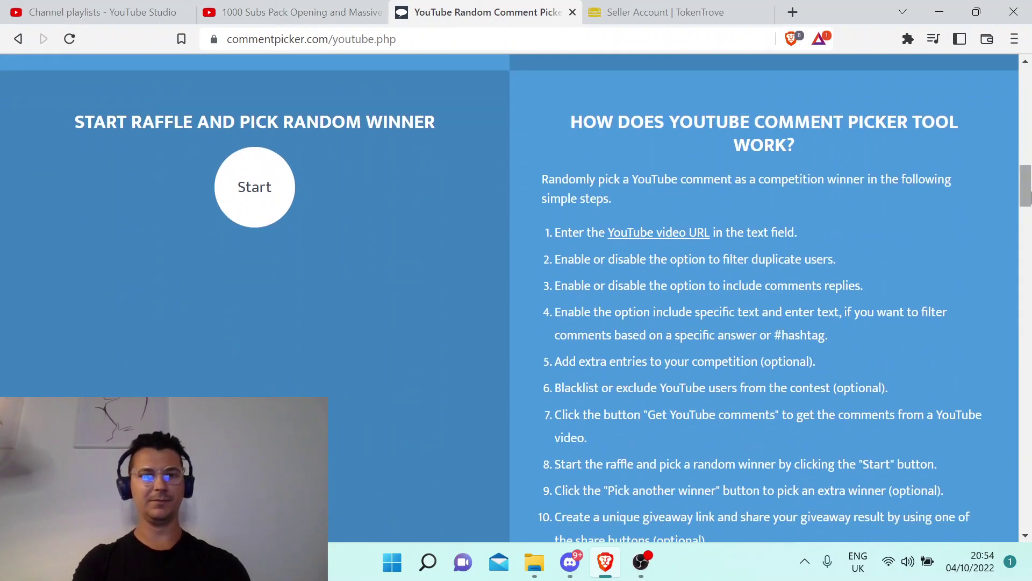
left_click(272, 193)
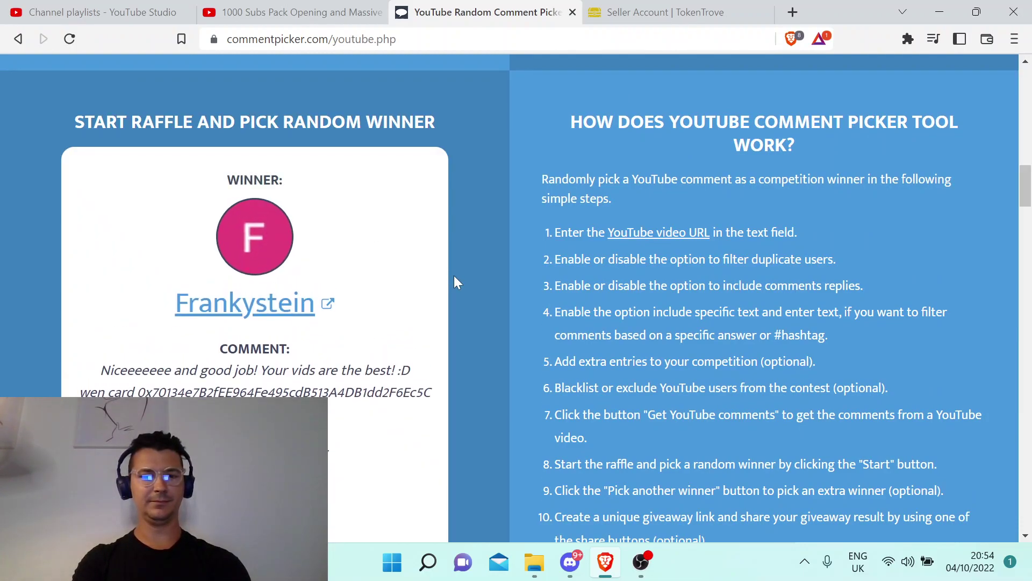
double_click(283, 392)
key("ctrl+c")
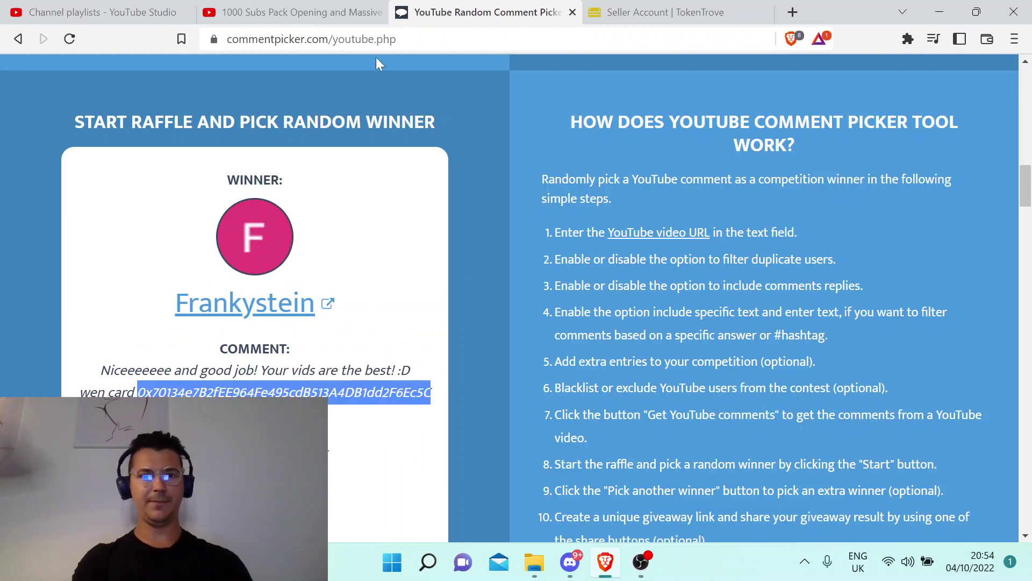
left_click(676, 10)
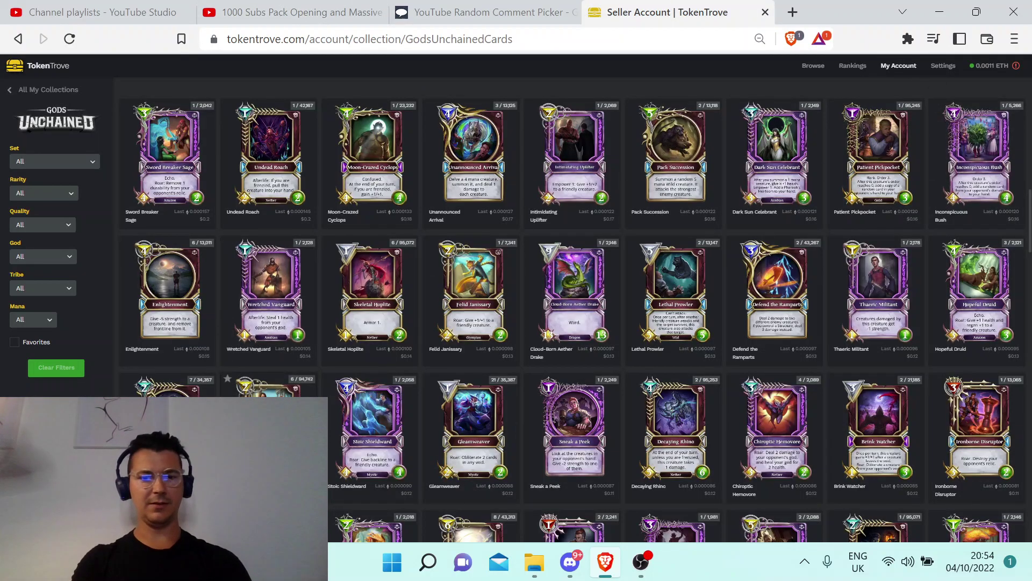
Transfer one Inquisitor Informant card to the first winner's pasted wallet address.
left_click(269, 419)
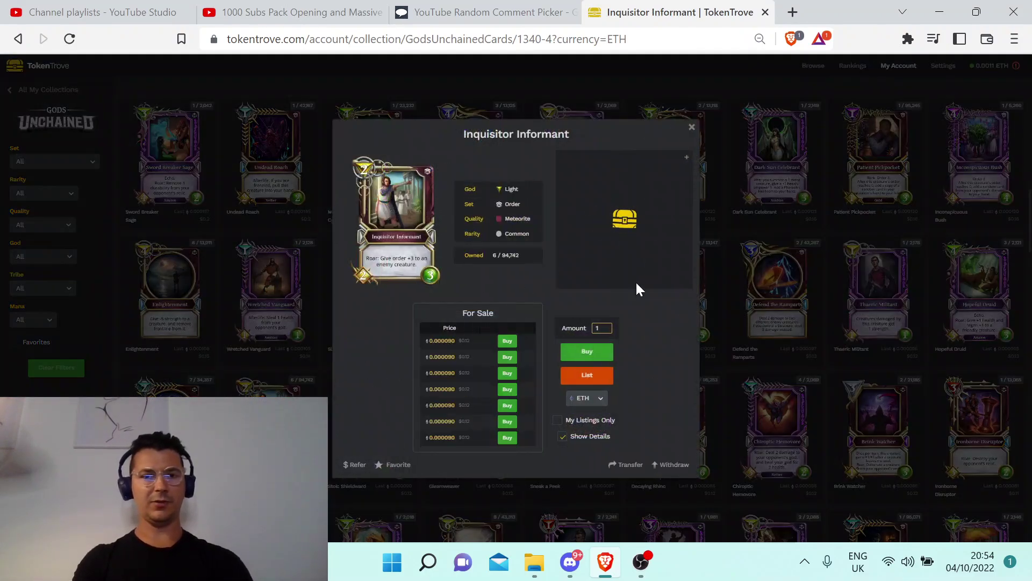
left_click(629, 466)
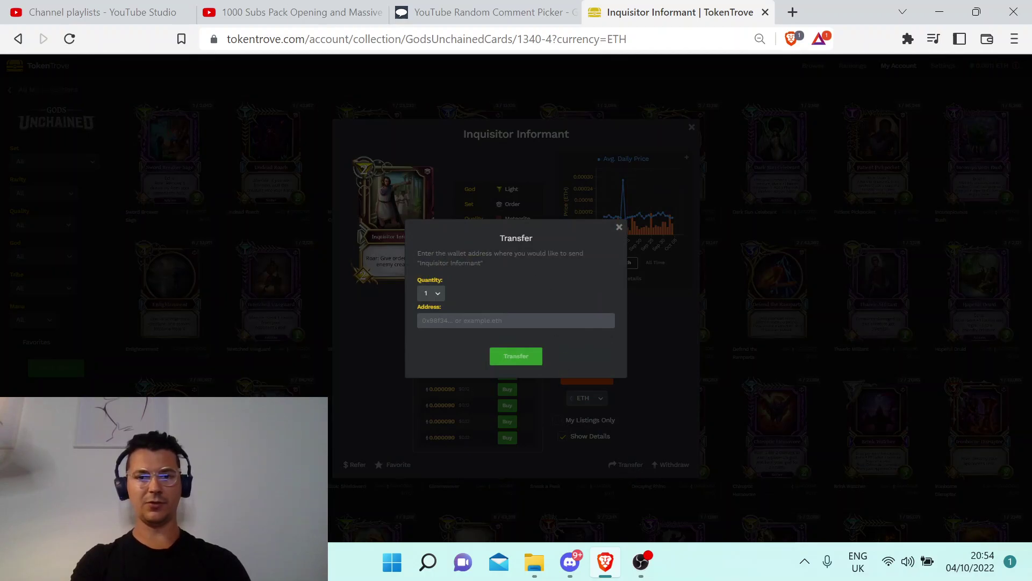
key("ctrl+v")
left_click(528, 365)
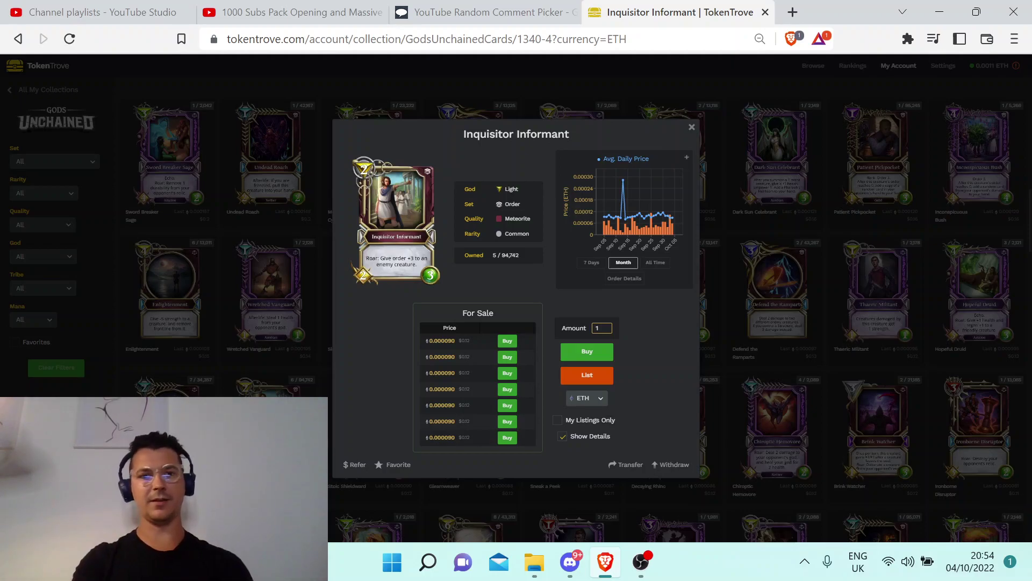
Draw a second winner from the remaining 241 names and select their wallet address.
left_click(511, 17)
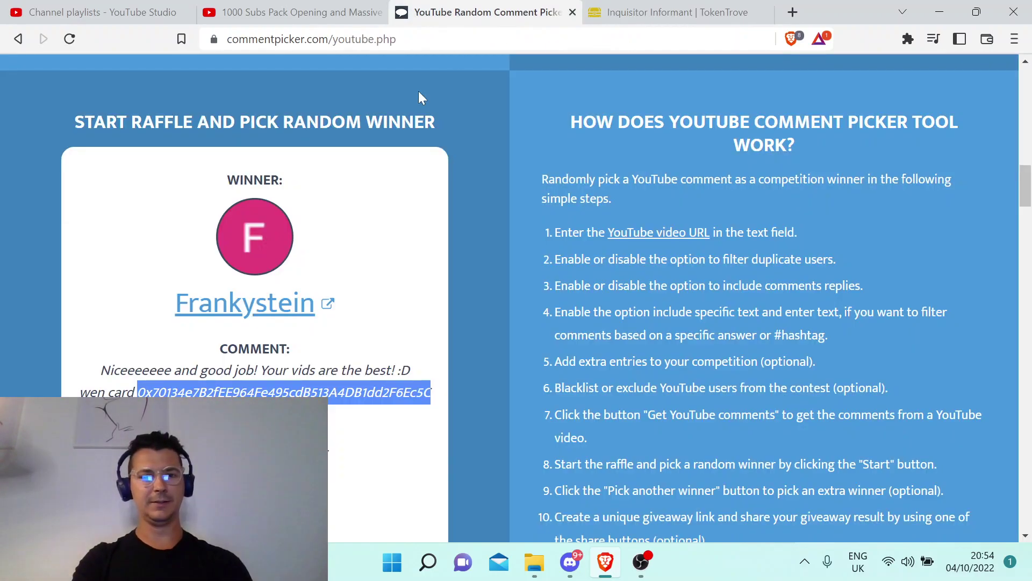
left_click(388, 279)
scroll(1006, 191, "down", 3)
left_click(264, 395)
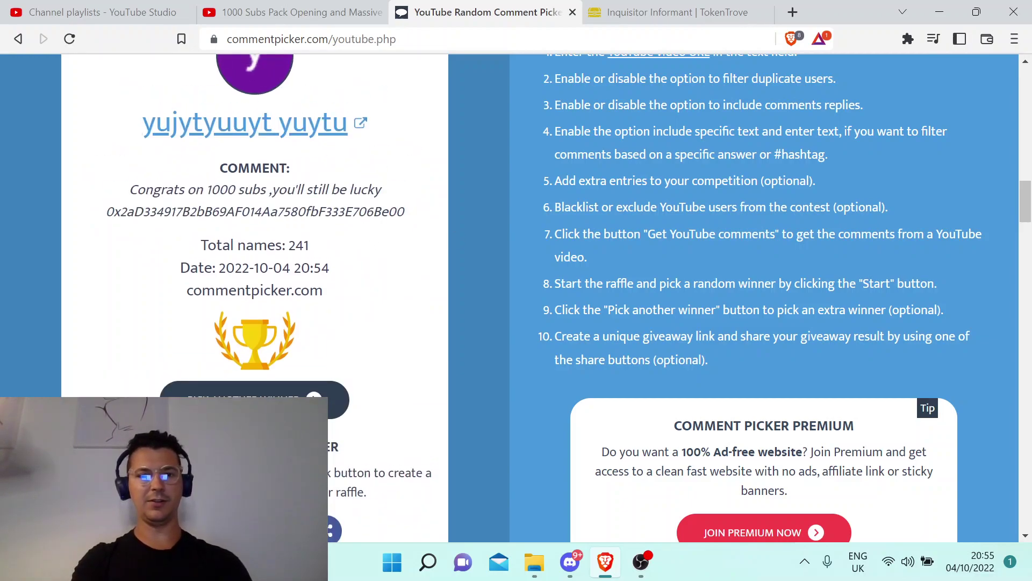
double_click(255, 211)
key("ctrl+c")
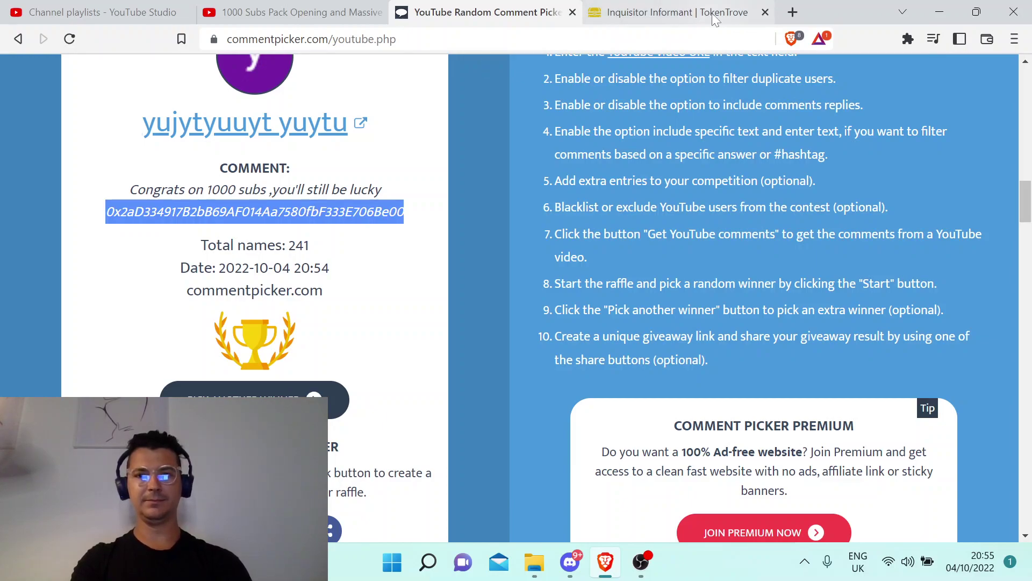
Send a second Inquisitor Informant card to the new winner's wallet and approve the signature.
left_click(701, 18)
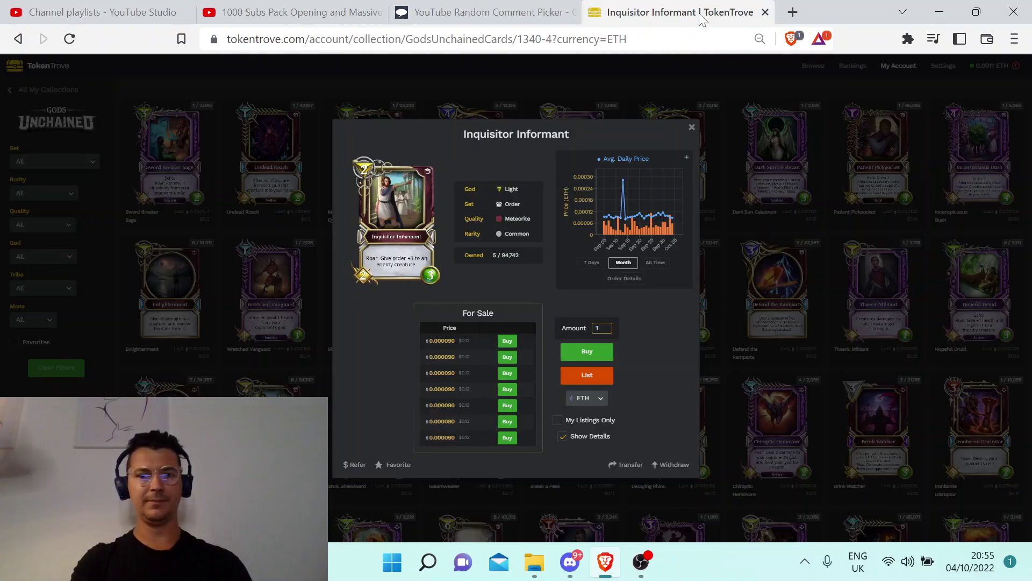
left_click(629, 465)
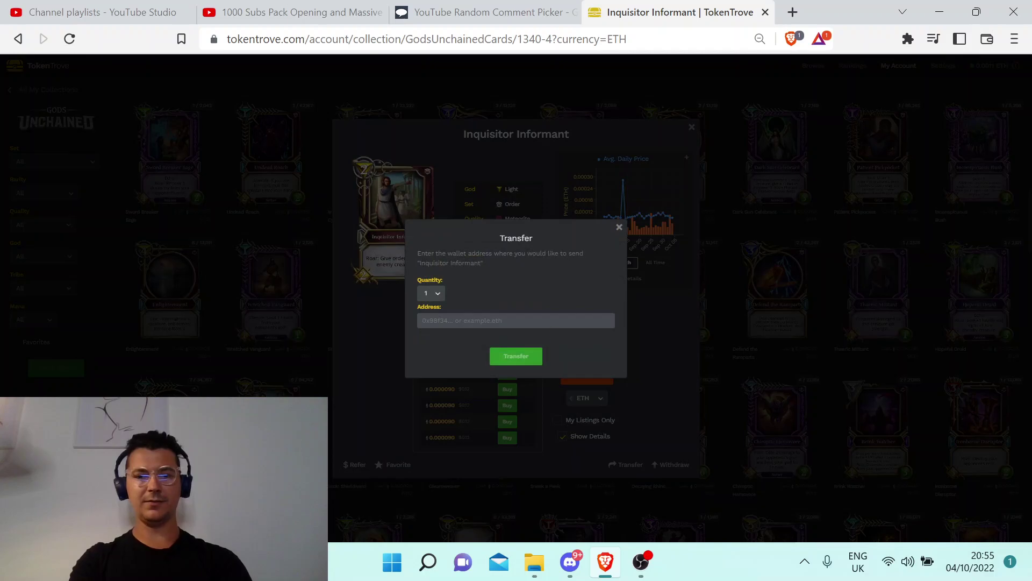
key("ctrl+v")
left_click(519, 360)
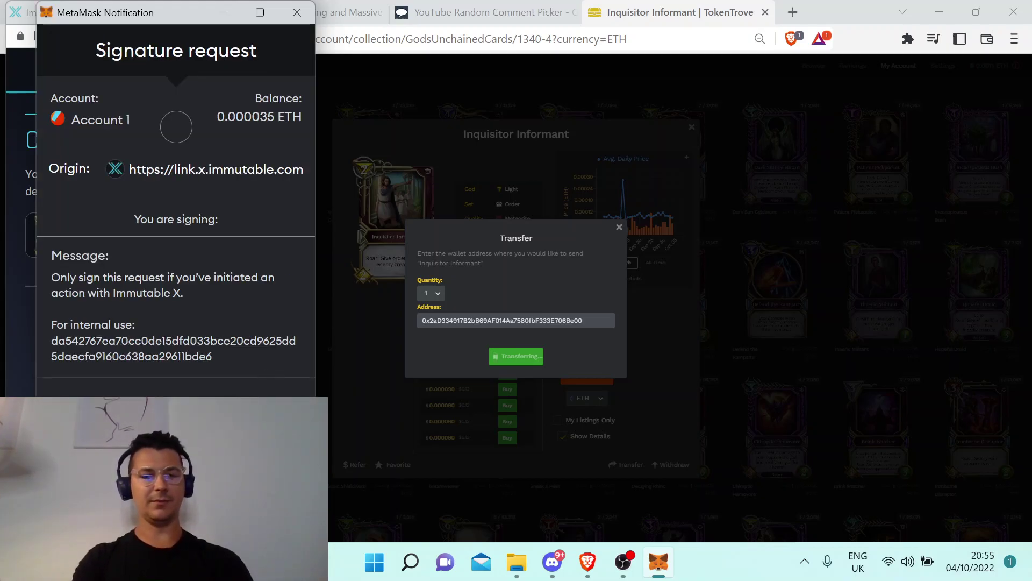
left_click(245, 516)
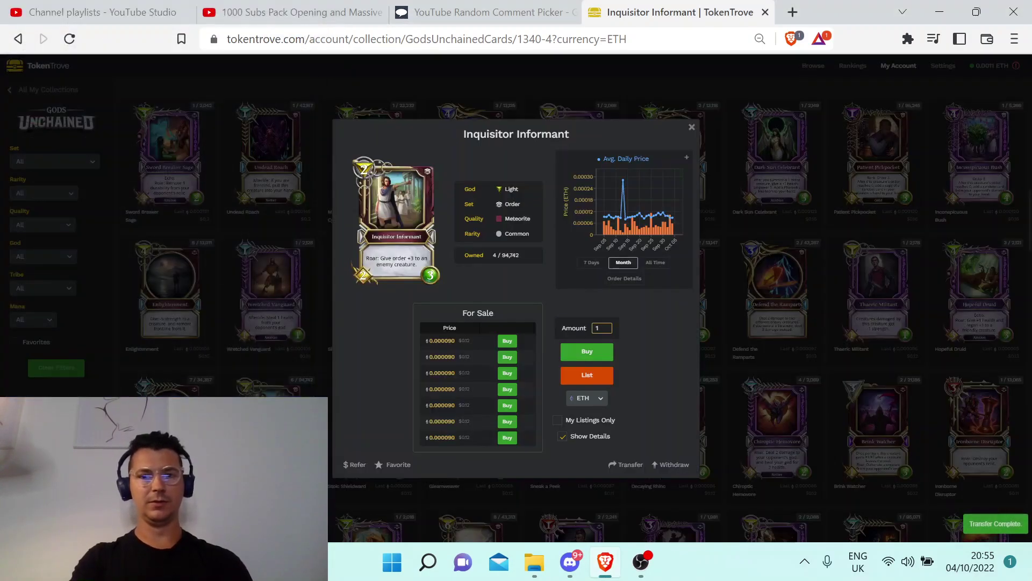
Draw a third winner from 240 names and select the wallet address in their comment.
left_click(516, 12)
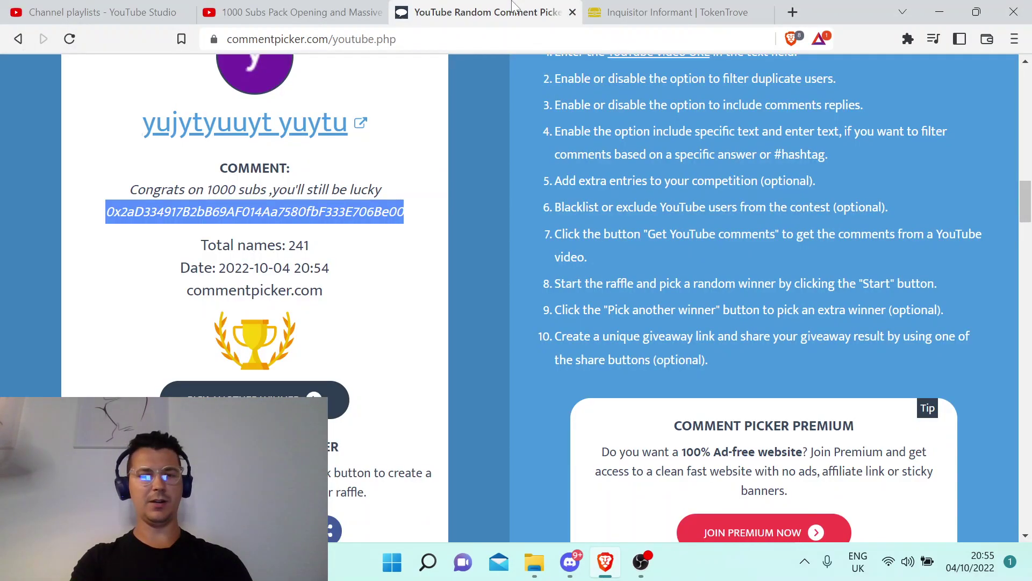
left_click(428, 301)
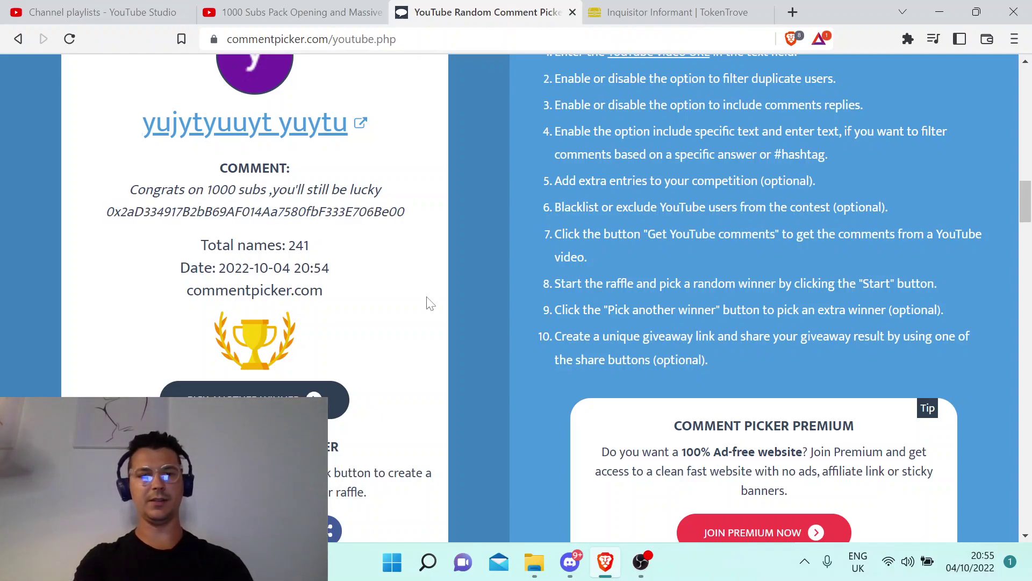
left_click(326, 398)
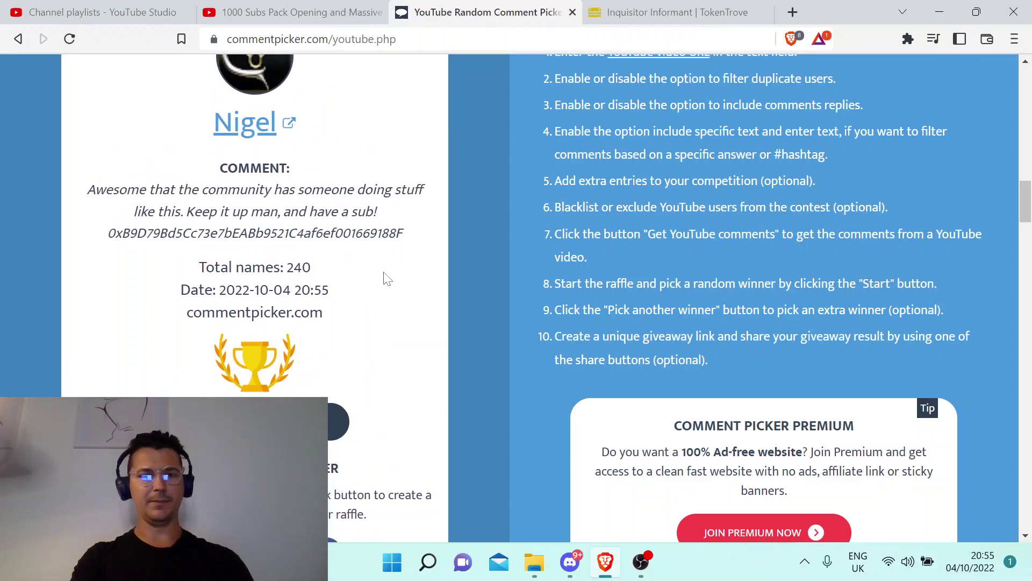
double_click(255, 232)
key("ctrl+c")
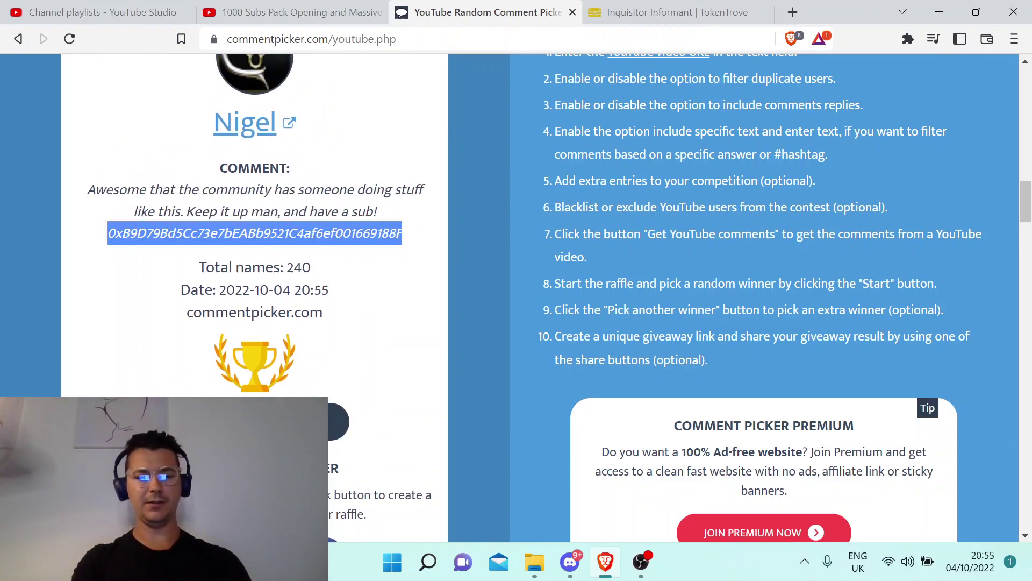
Transfer a third Inquisitor Informant card to the third winner's wallet, leaving 3 owned.
left_click(647, 8)
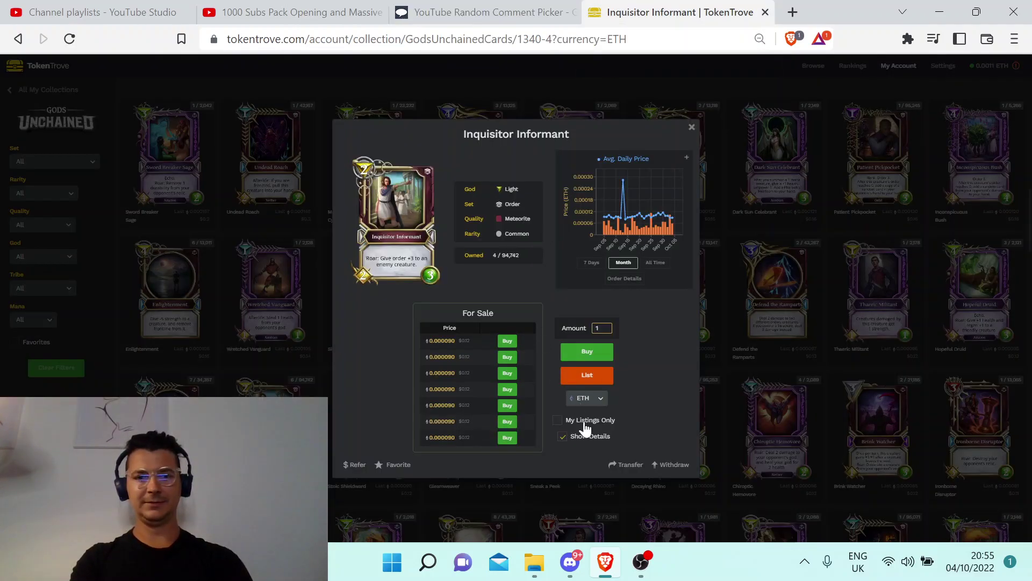
left_click(628, 466)
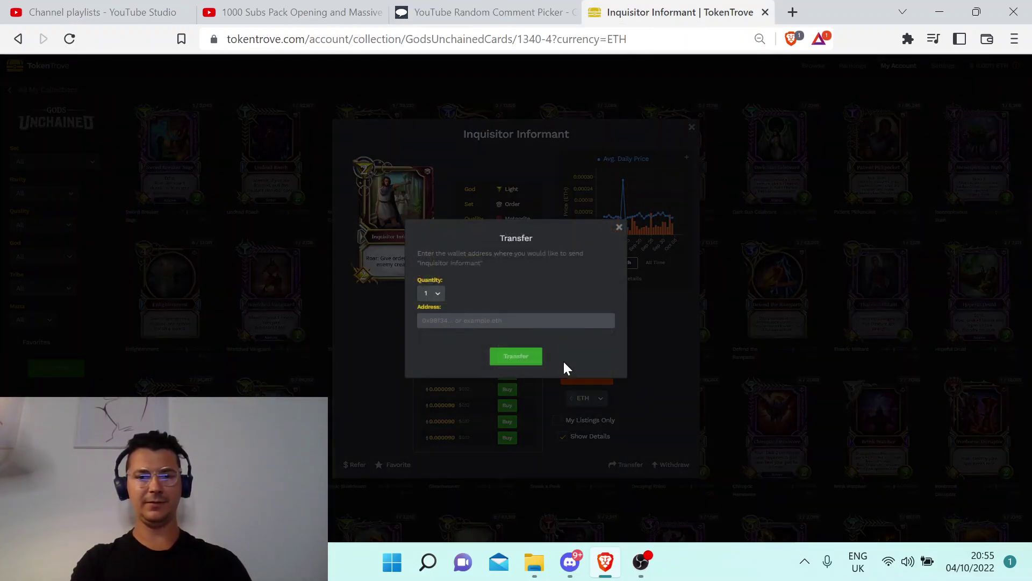
key("ctrl+v")
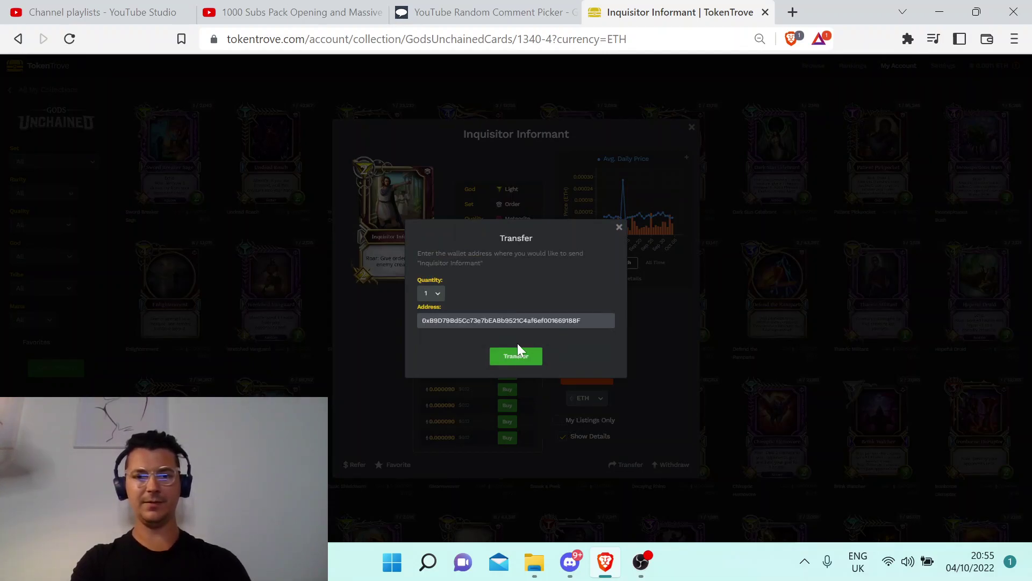
left_click(516, 356)
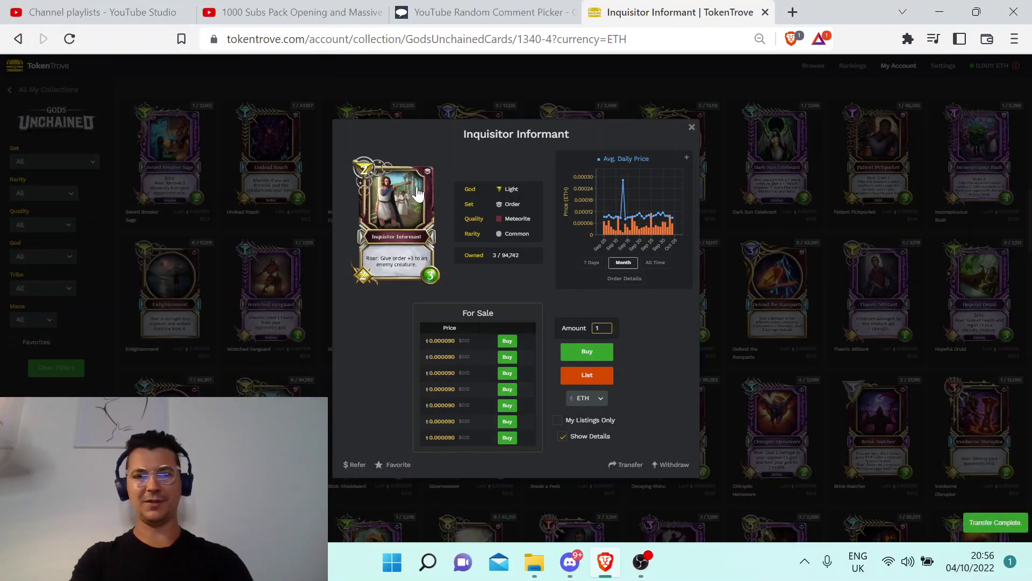
left_click(485, 7)
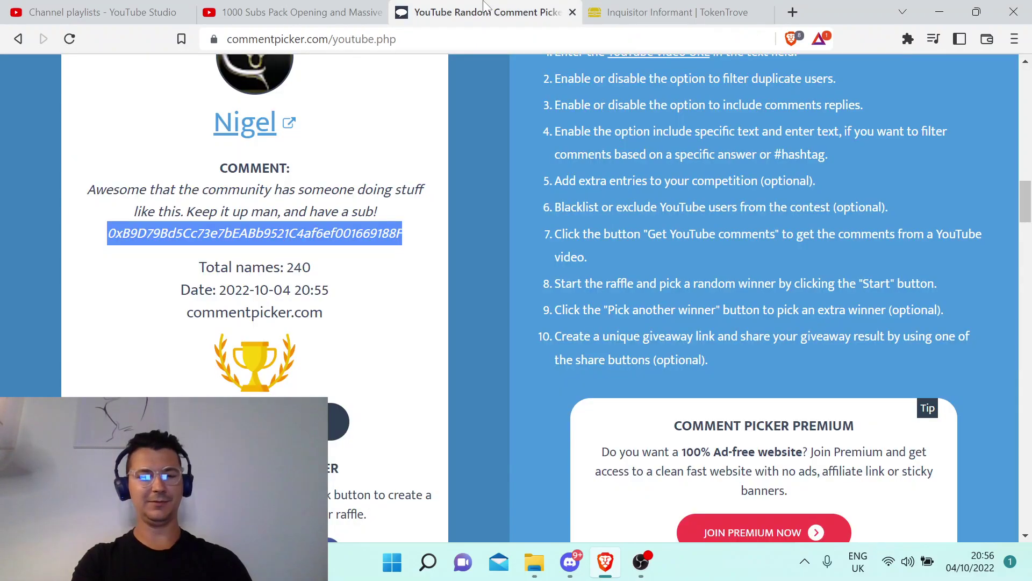
Draw a fourth winner from 239 remaining names and select their wallet address.
left_click(453, 373)
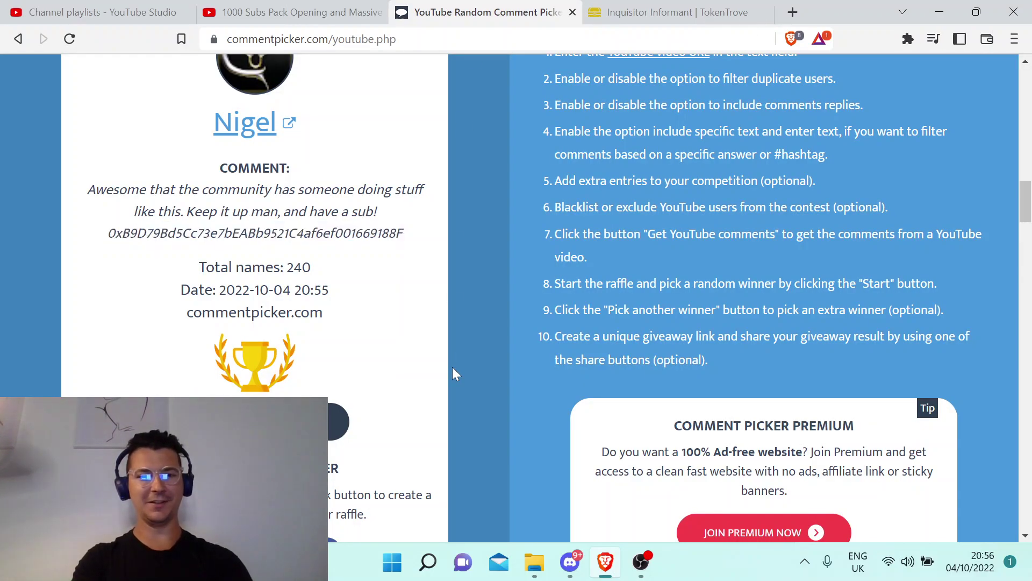
left_click(327, 429)
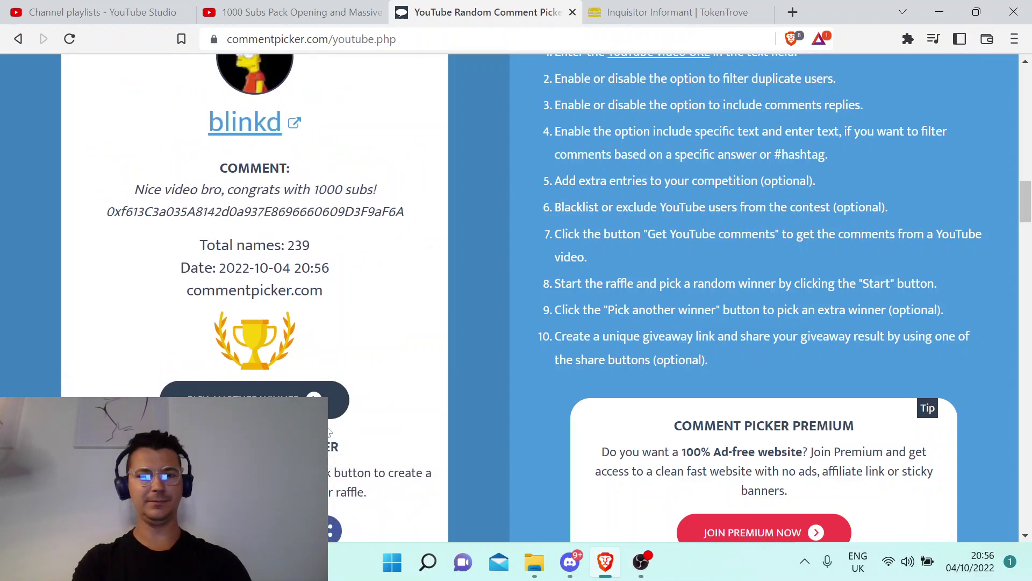
double_click(255, 211)
key("ctrl+c")
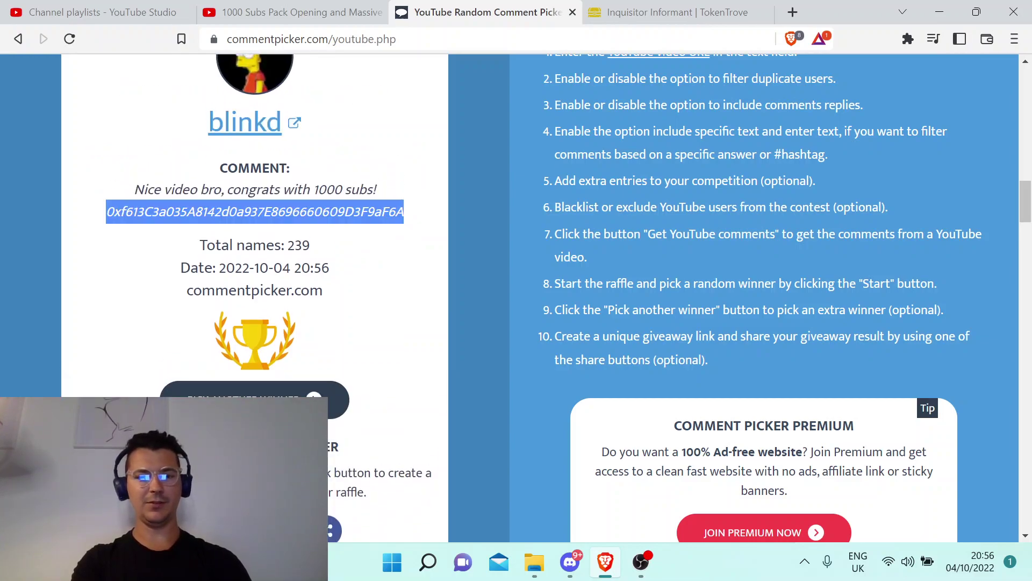
Transfer a fourth Inquisitor Informant card to the latest winner's wallet, leaving 2 owned.
left_click(694, 11)
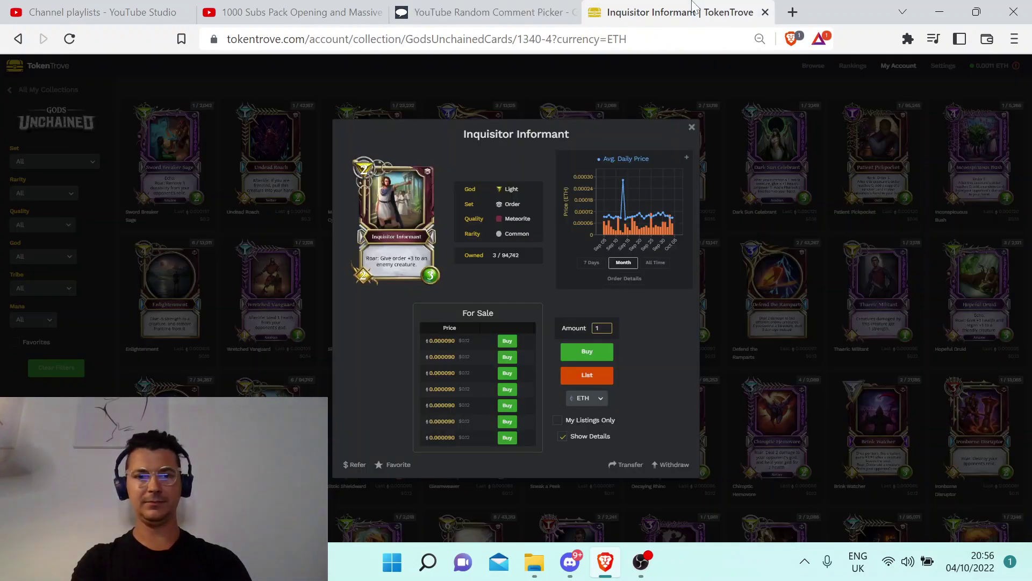
left_click(635, 466)
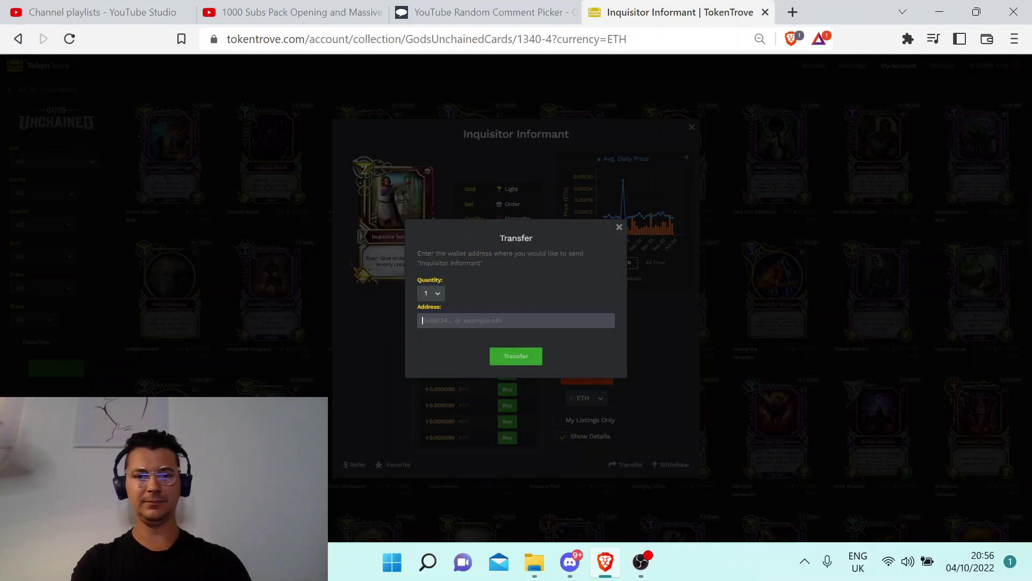
key("ctrl+v")
left_click(528, 355)
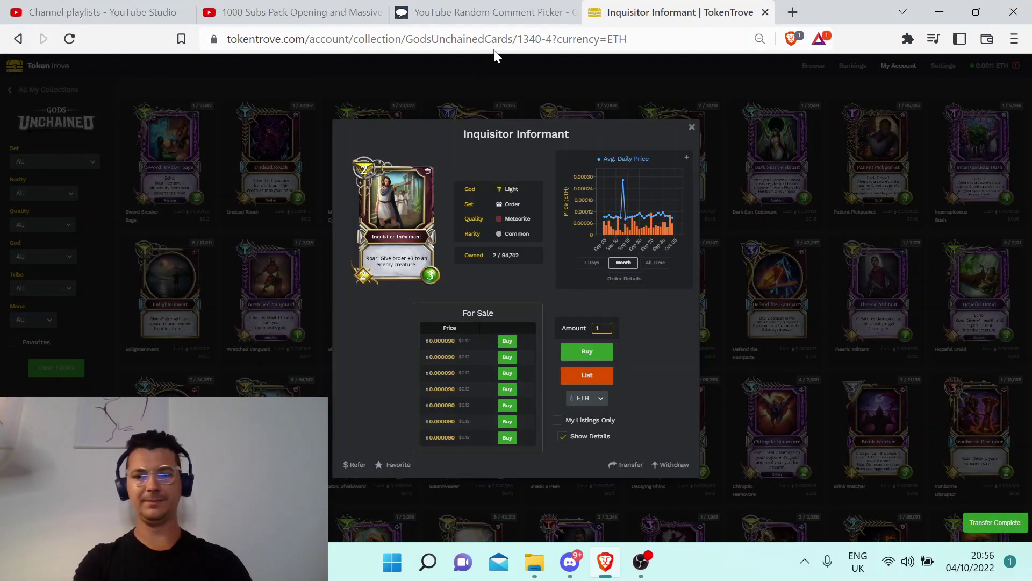
Redraw the Comment Picker winner three times until a comment shows a wallet address, then select that address.
left_click(500, 12)
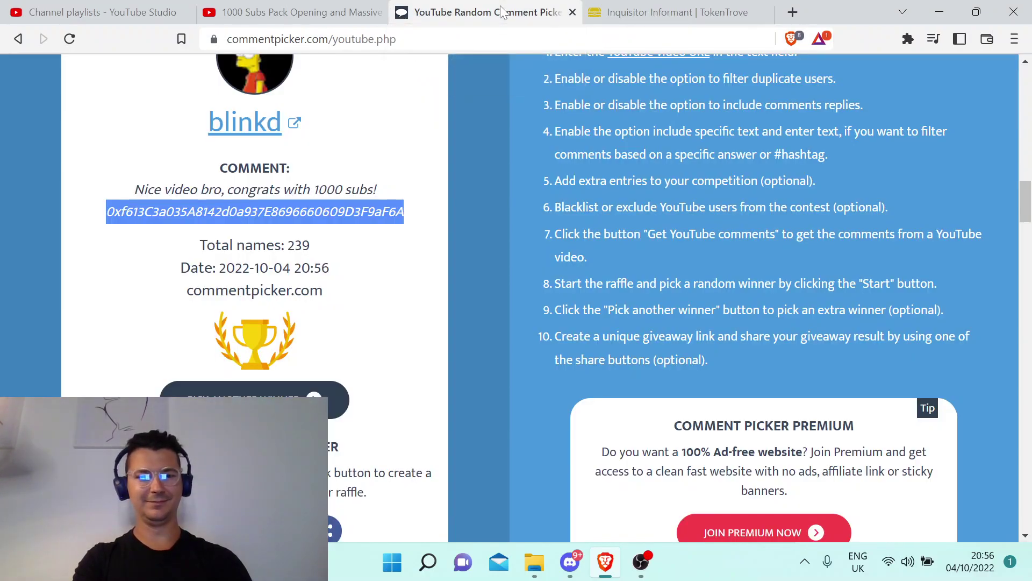
left_click(303, 392)
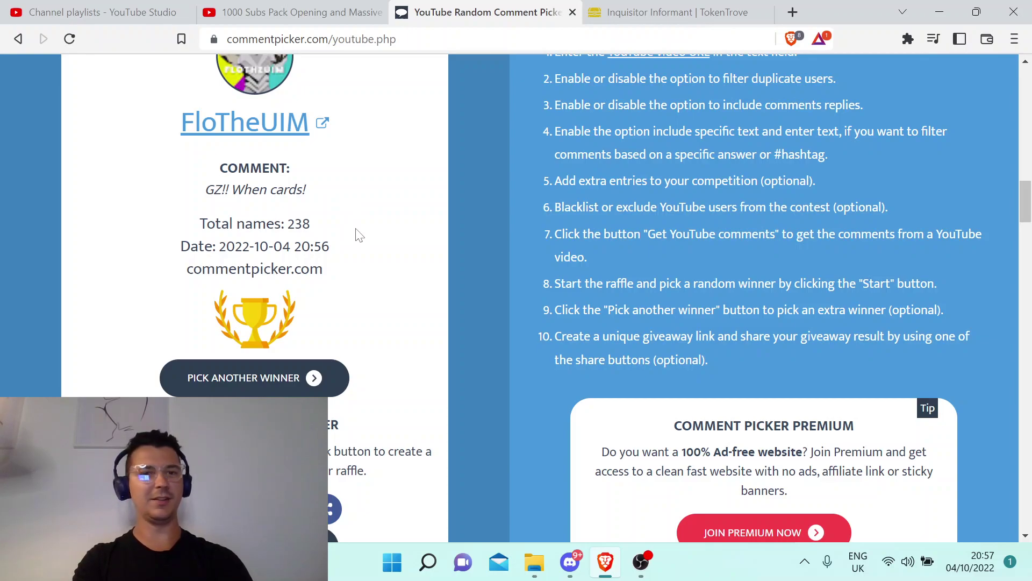
left_click(308, 385)
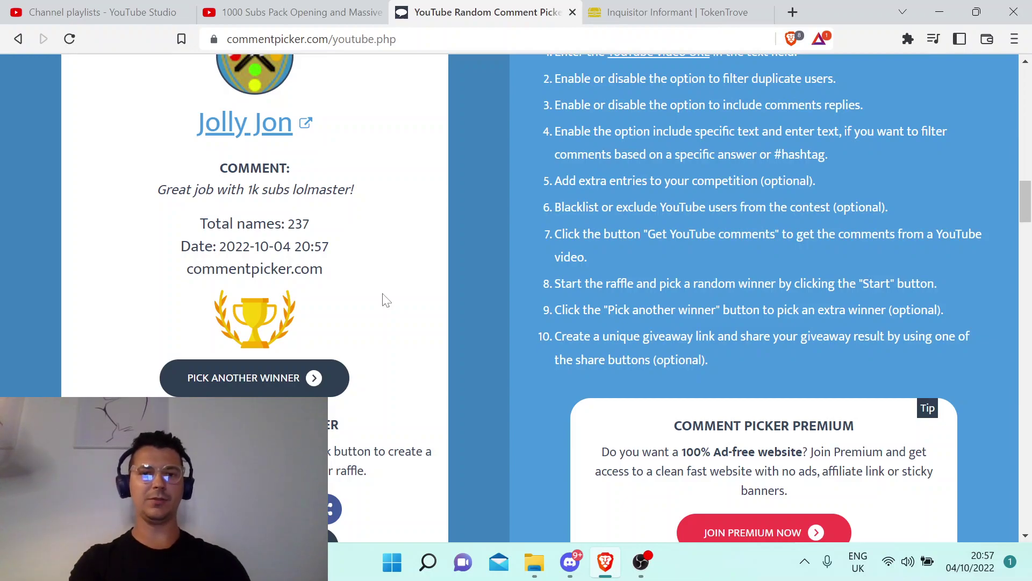
left_click(315, 380)
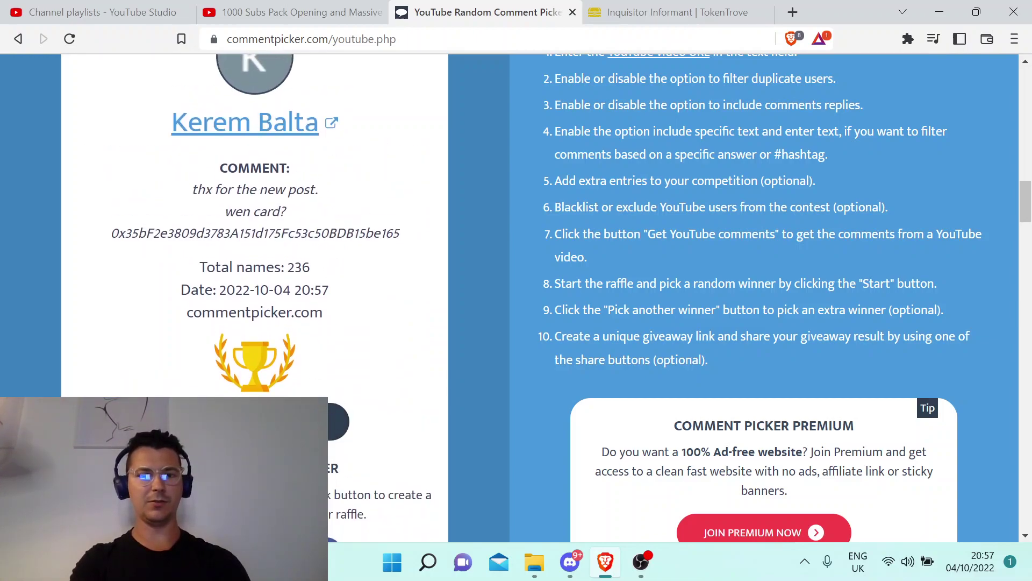
double_click(255, 232)
key("ctrl+c")
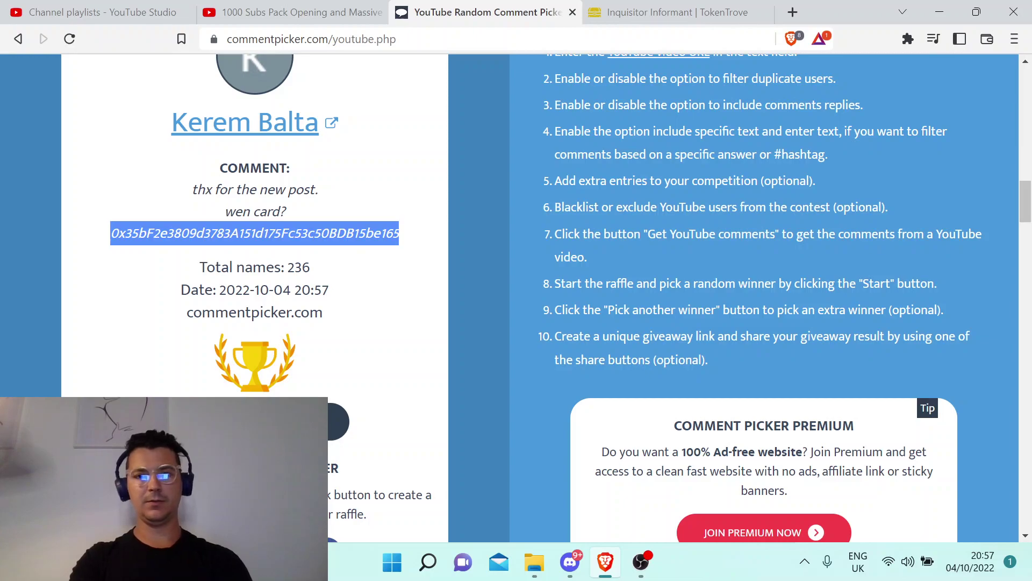
Send another Inquisitor Informant card to the pasted winner's wallet address, leaving 1 owned.
left_click(607, 8)
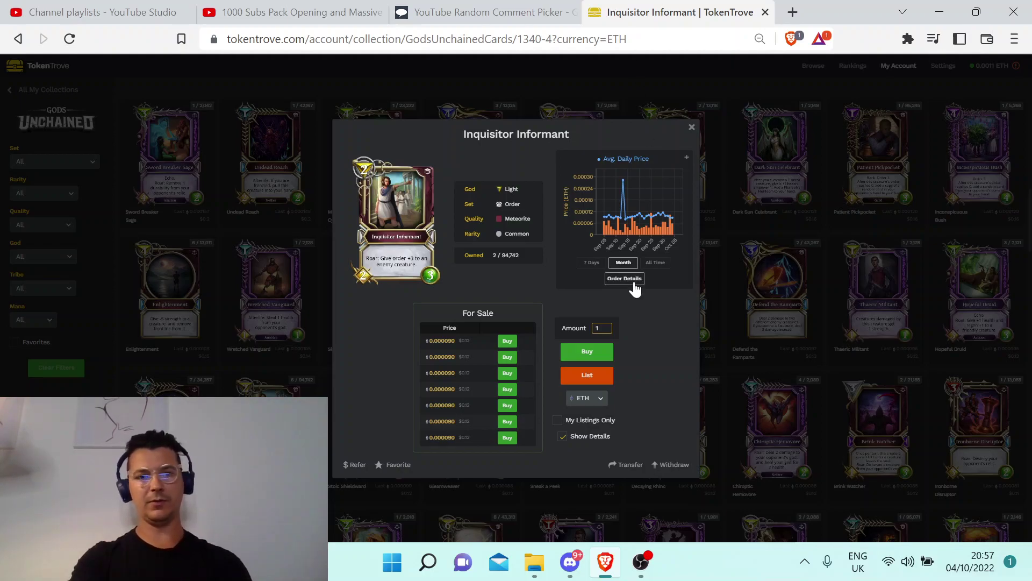
left_click(627, 469)
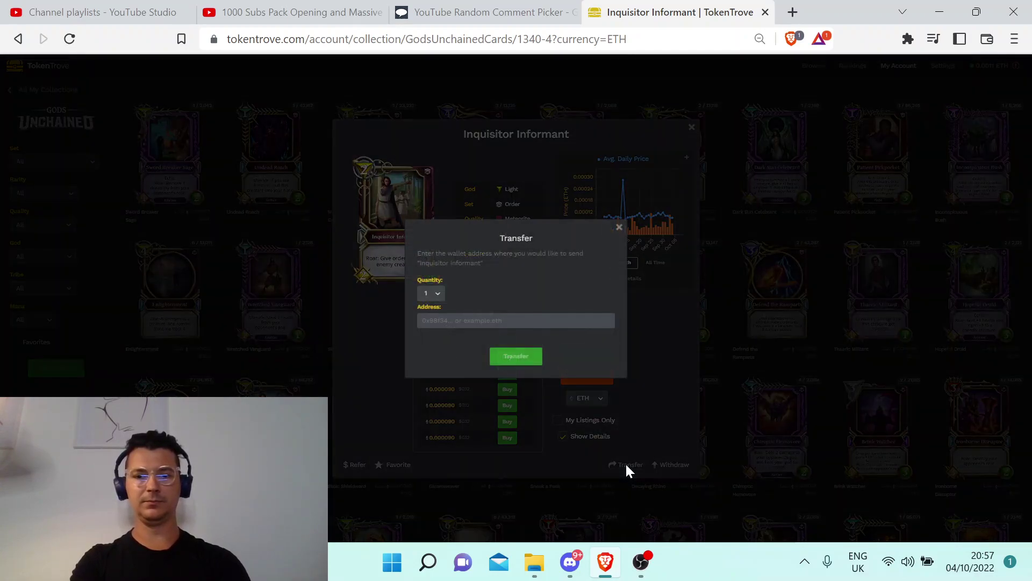
key("ctrl+v")
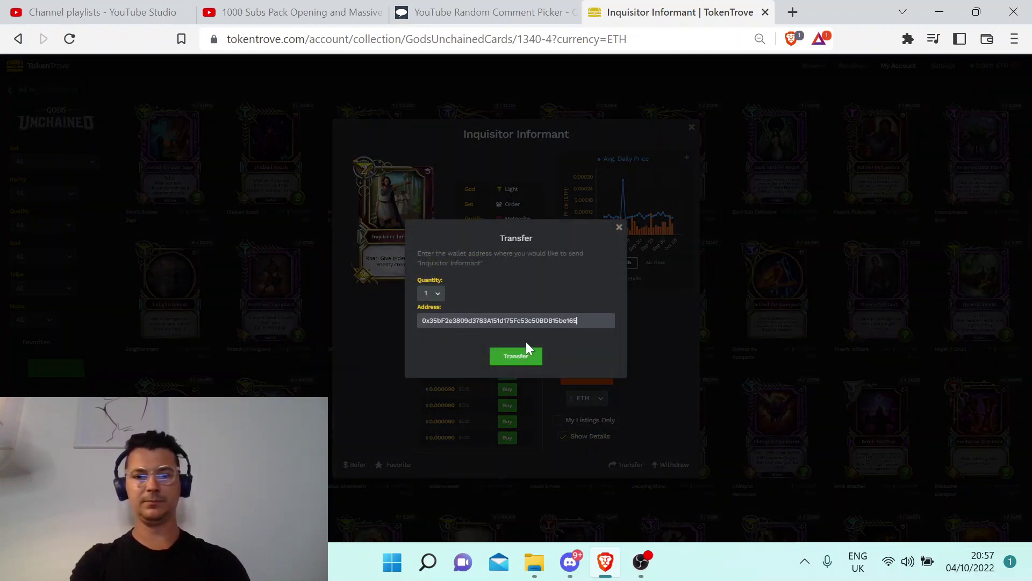
left_click(516, 357)
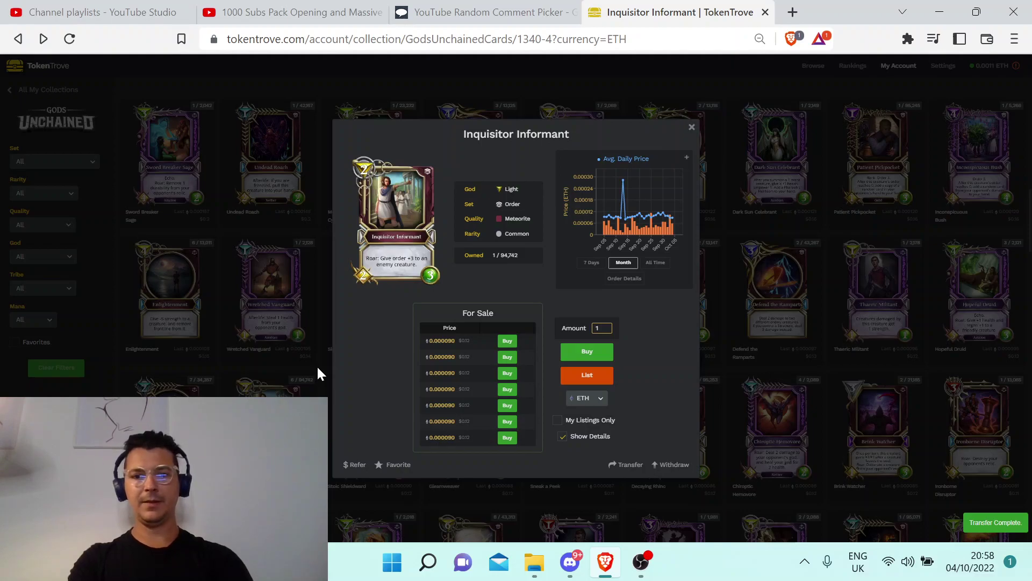
Dismiss the Inquisitor Informant card modal to return to the Gods Unchained card grid.
left_click(318, 369)
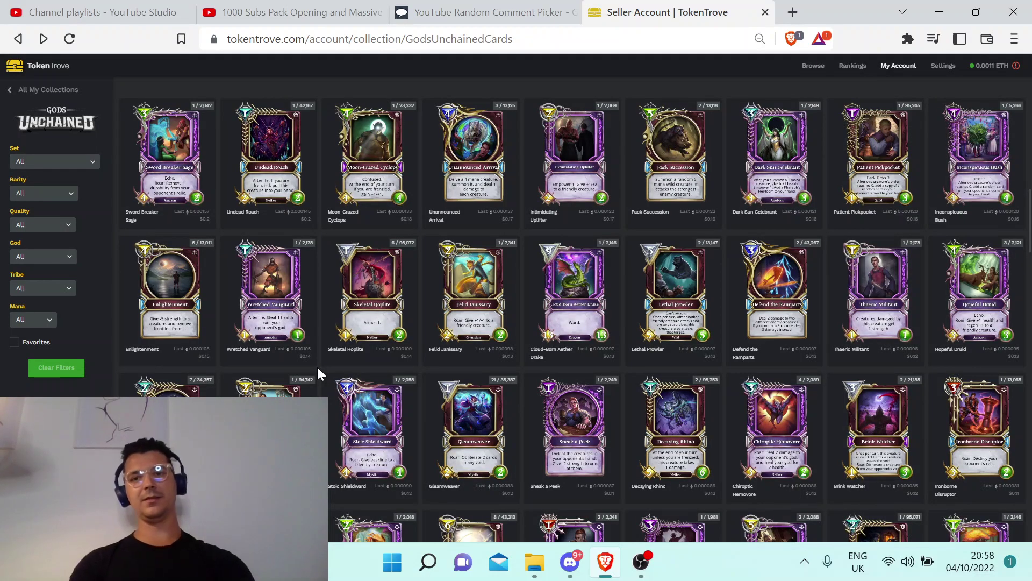